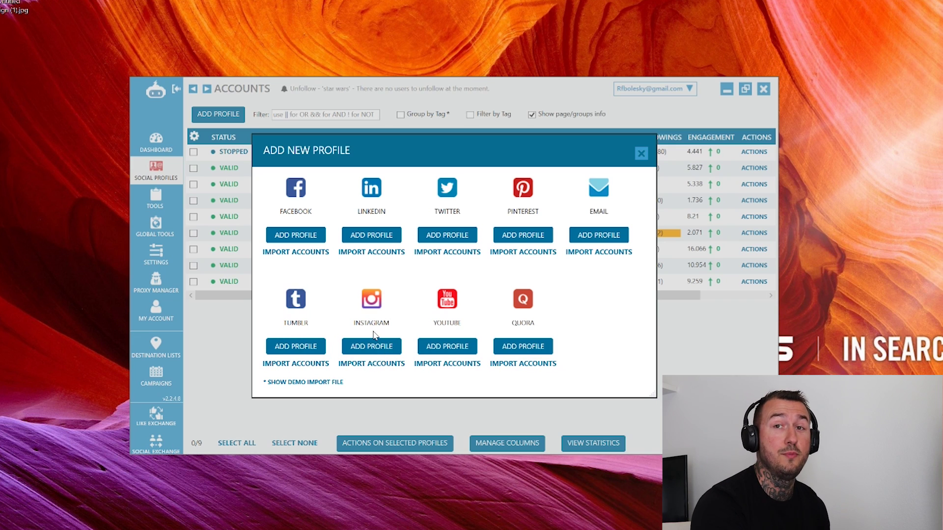
- Add a new Instagram profile and name the account "tattooed entre"
{"action": "left_click", "coordinate": [378, 350]}
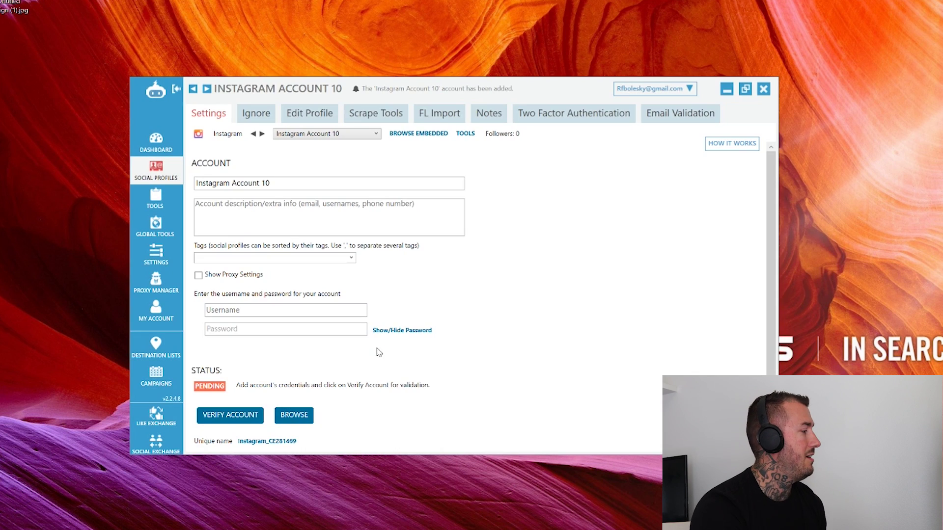
{"action": "key", "text": "ctrl+a"}
{"action": "type", "text": "t"}
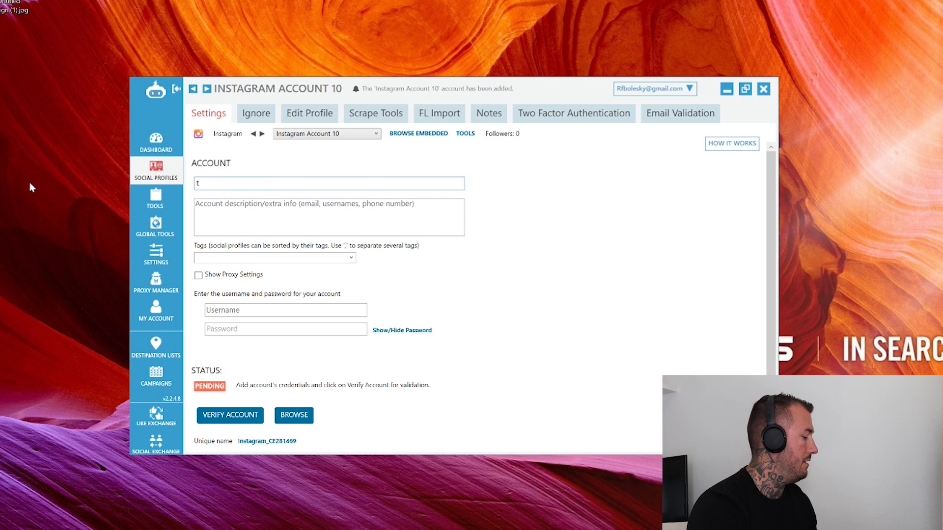
{"action": "type", "text": "attooed entre"}
{"action": "key", "text": "Tab"}
{"action": "key", "text": "Tab"}
{"action": "key", "text": "Tab"}
{"action": "key", "text": "Tab"}
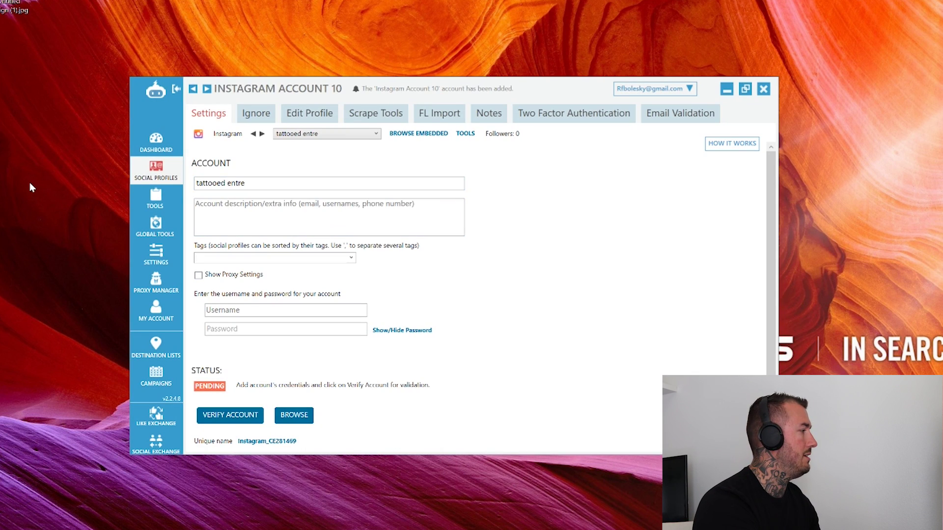
- Enter the Instagram account's username and password, and verify the account
{"action": "type", "text": "tattooeed"}
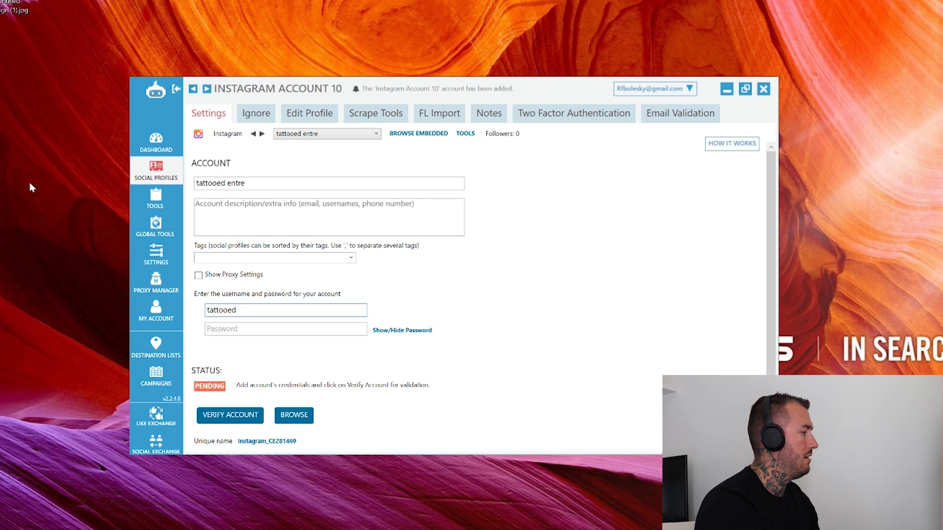
{"action": "type", "text": "ntrepreneur"}
{"action": "key", "text": "Tab"}
{"action": "type", "text": "•••••••••"}
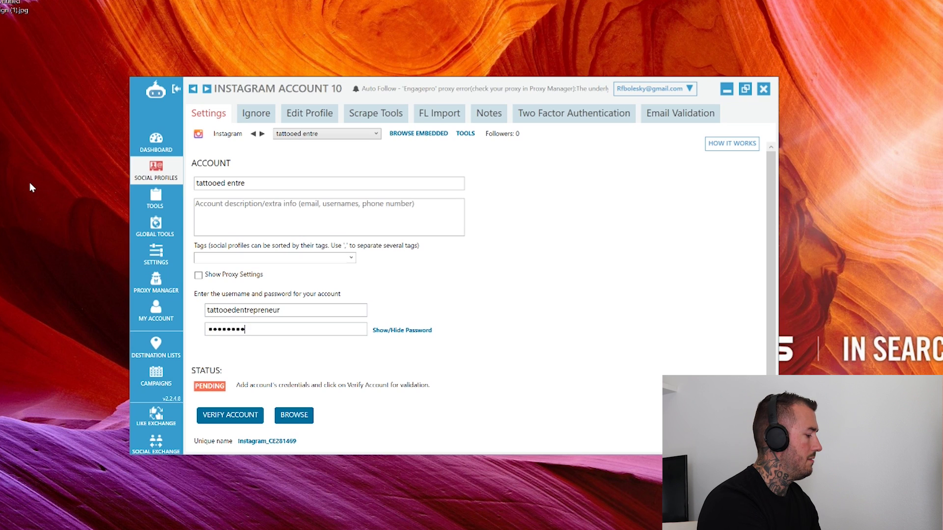
{"action": "left_click", "coordinate": [222, 418]}
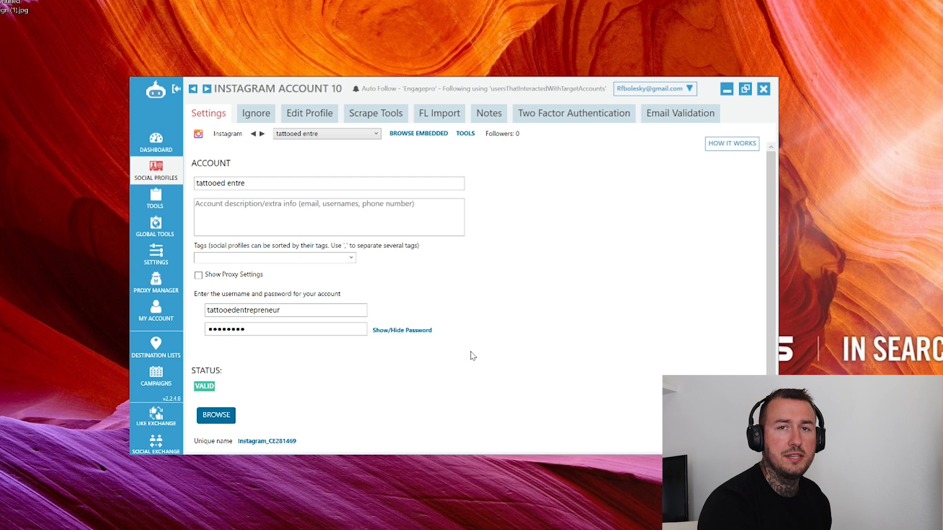
- Review the account's advanced profile settings, including nightmode, embedded browser, API and synchronization options
{"action": "scroll", "coordinate": [764, 247], "scroll_direction": "down", "scroll_amount": 2}
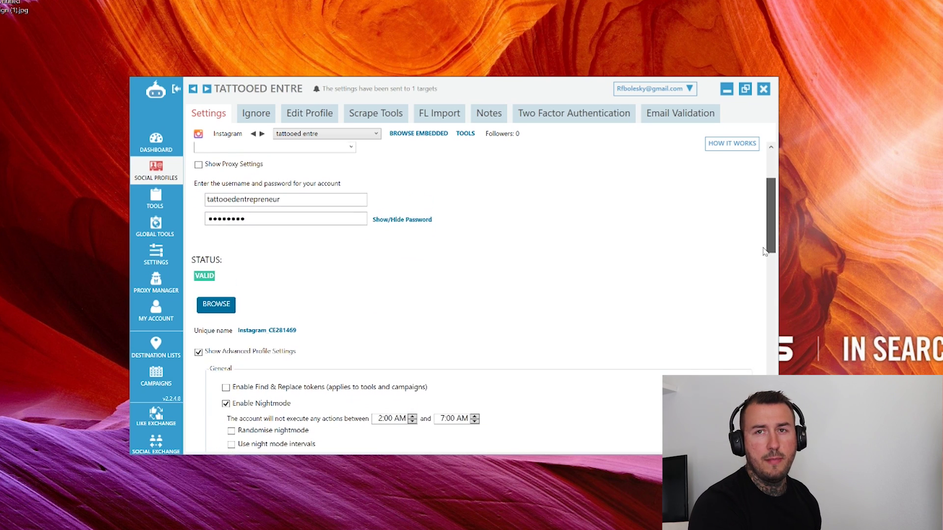
{"action": "scroll", "coordinate": [761, 253], "scroll_direction": "down", "scroll_amount": 1}
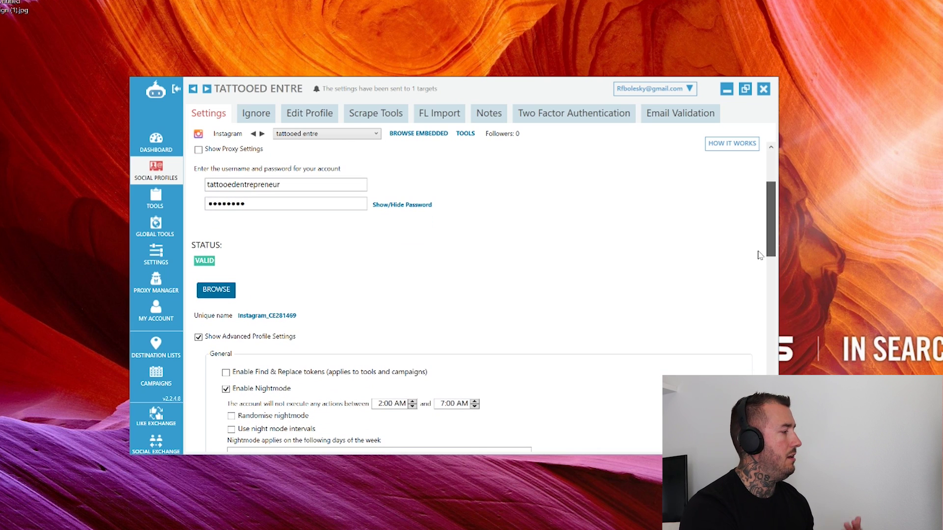
{"action": "scroll", "coordinate": [761, 261], "scroll_direction": "down", "scroll_amount": 10}
{"action": "scroll", "coordinate": [754, 335], "scroll_direction": "up", "scroll_amount": 1}
{"action": "scroll", "coordinate": [754, 319], "scroll_direction": "up", "scroll_amount": 13}
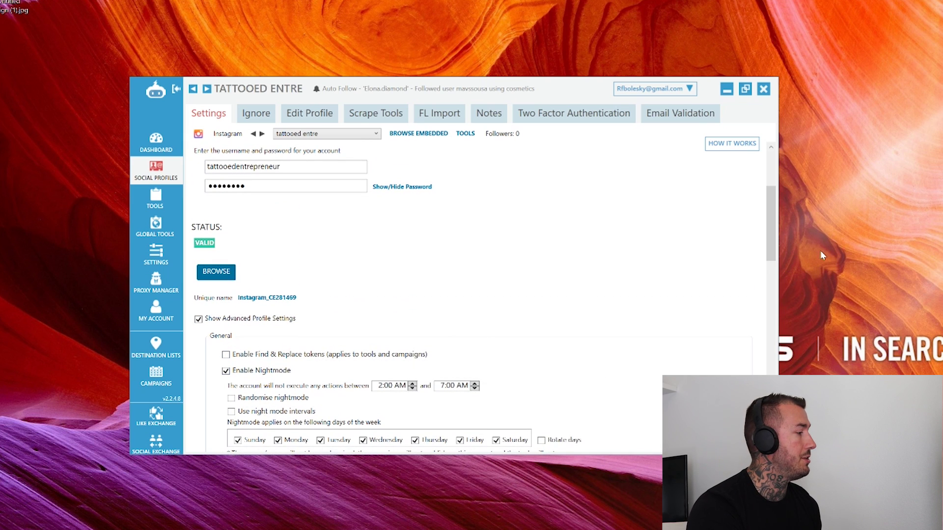
{"action": "left_click_drag", "start_coordinate": [775, 236], "coordinate": [775, 267]}
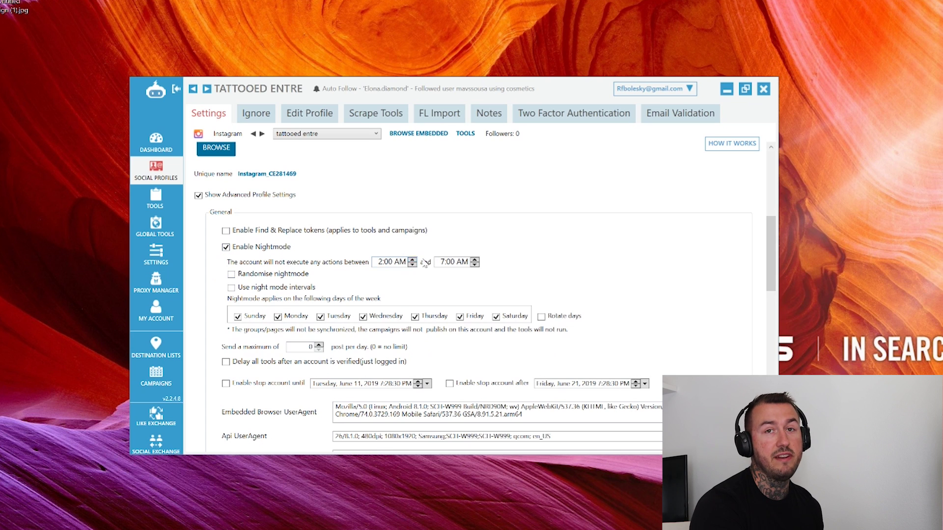
{"action": "left_click_drag", "start_coordinate": [773, 251], "coordinate": [772, 259]}
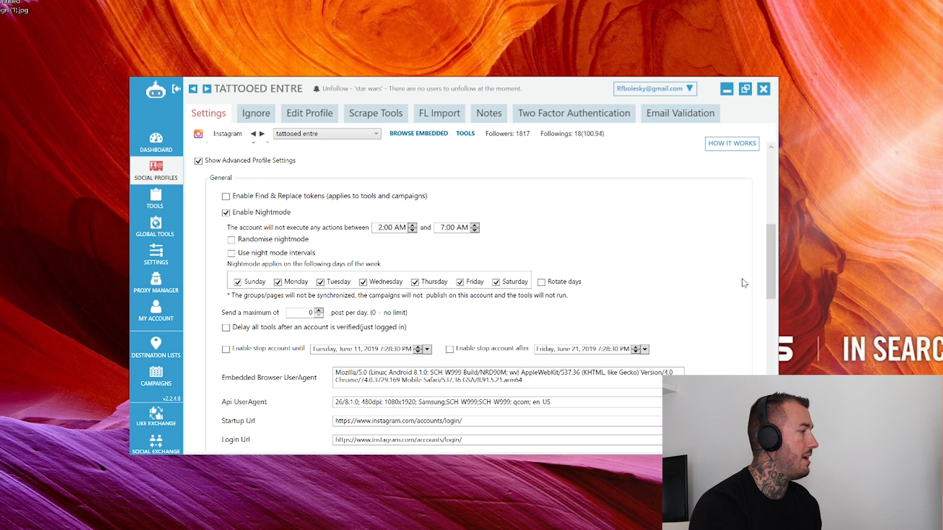
{"action": "left_click_drag", "start_coordinate": [769, 271], "coordinate": [767, 314]}
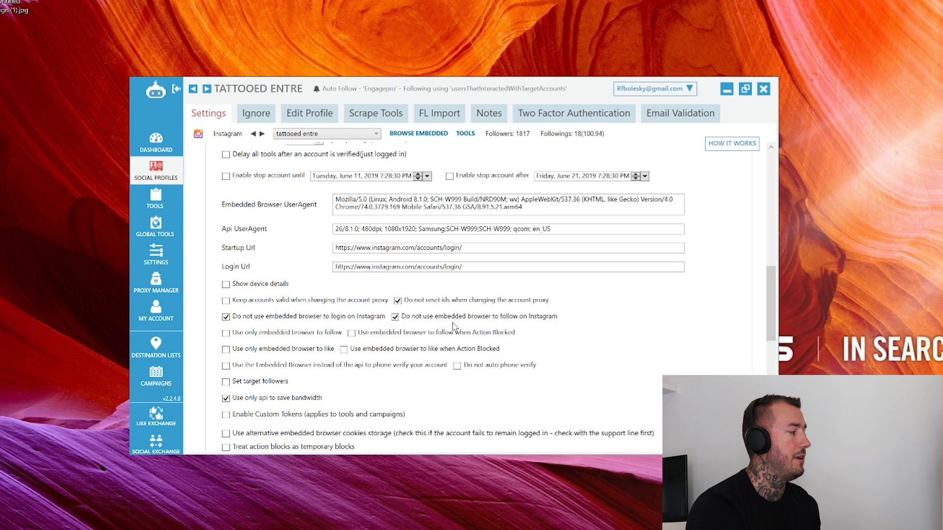
{"action": "left_click_drag", "start_coordinate": [768, 300], "coordinate": [767, 317]}
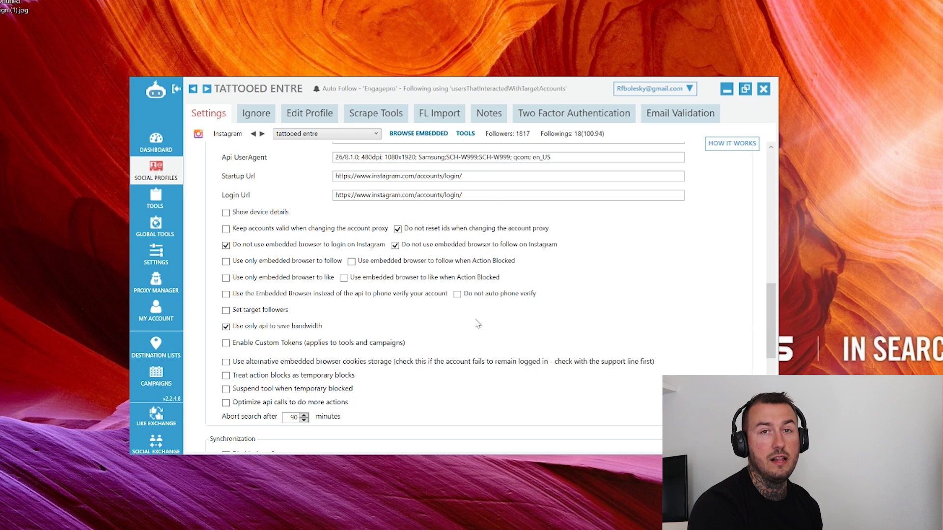
{"action": "scroll", "coordinate": [479, 326], "scroll_direction": "down", "scroll_amount": 1}
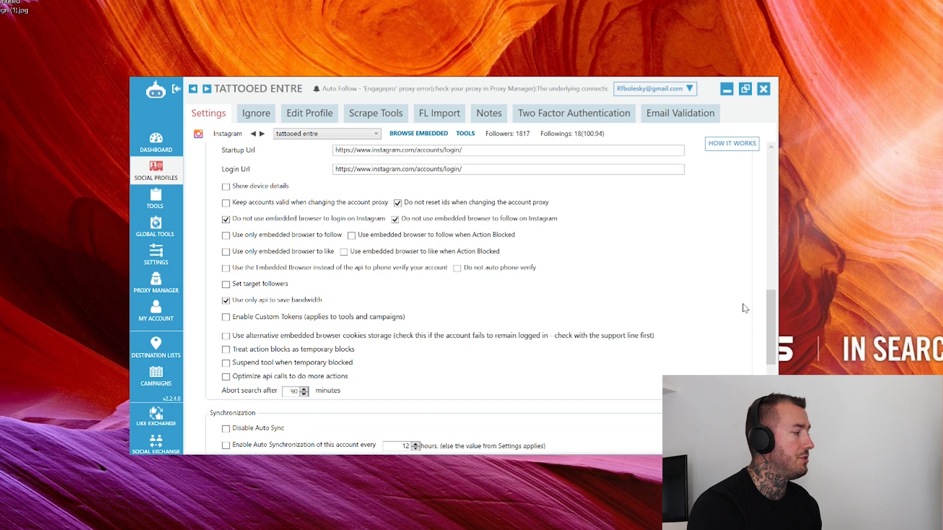
{"action": "left_click_drag", "start_coordinate": [770, 319], "coordinate": [759, 356]}
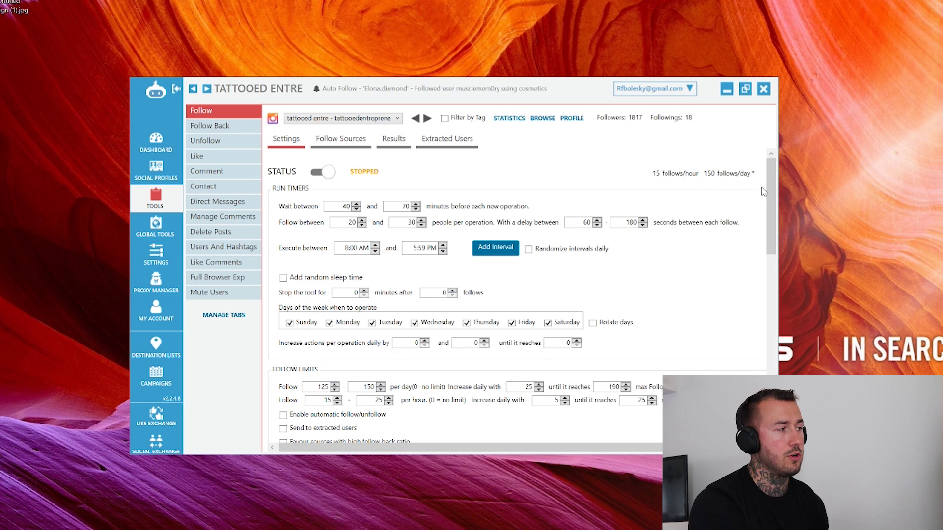
- Set the Follow tool's daily follow limit to between 25 and 50
{"action": "left_click_drag", "start_coordinate": [772, 189], "coordinate": [773, 195]}
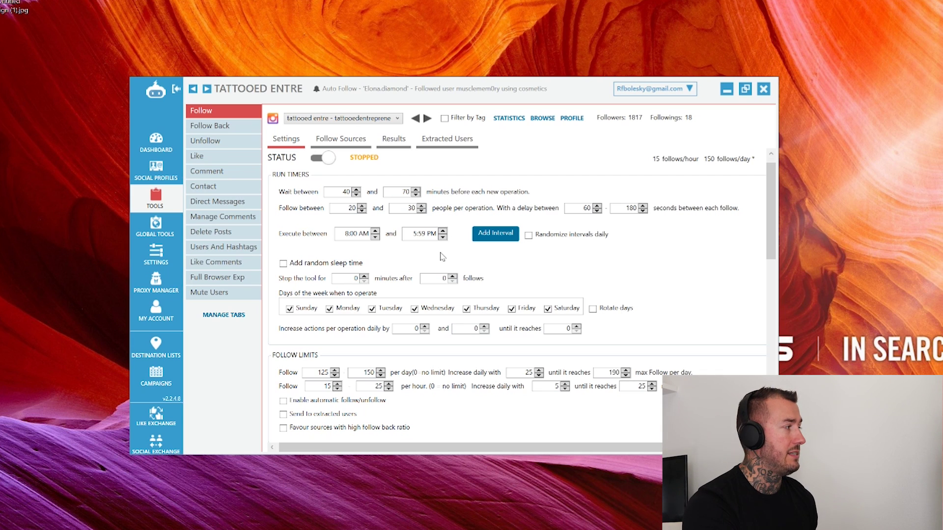
{"action": "scroll", "coordinate": [427, 253], "scroll_direction": "down", "scroll_amount": 1}
{"action": "double_click", "coordinate": [322, 346]}
{"action": "type", "text": "2"}
{"action": "double_click", "coordinate": [372, 349]}
{"action": "type", "text": "50"}
{"action": "key", "text": "Tab"}
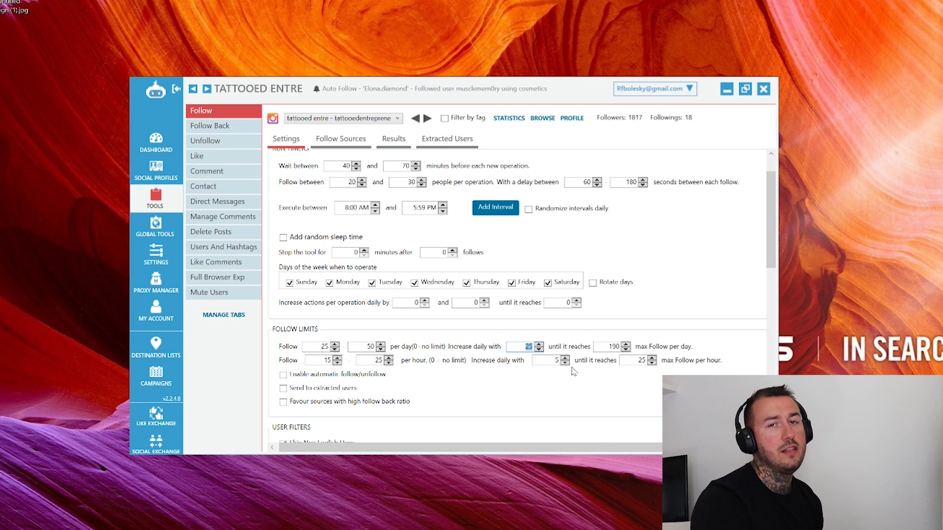
{"action": "double_click", "coordinate": [327, 360]}
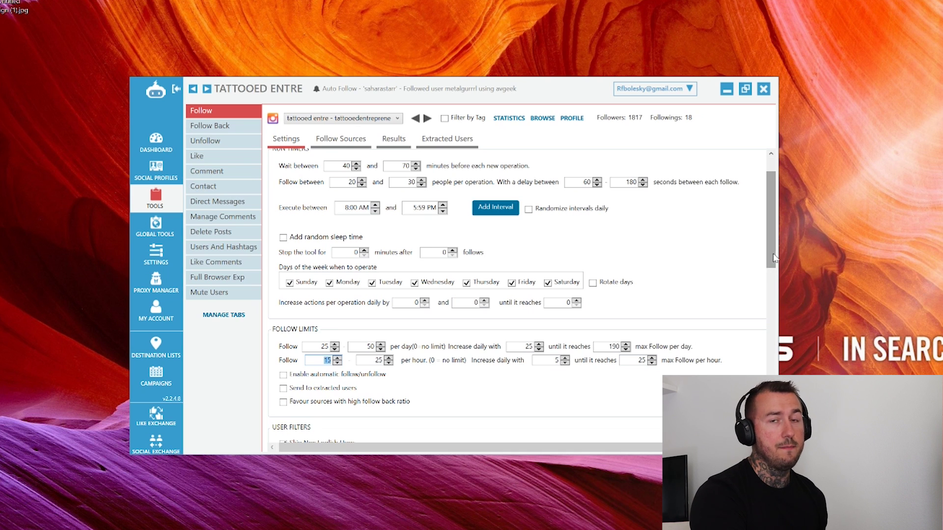
- Enable Skip business accounts in the Follow tool's user filters and look over the after-follow actions
{"action": "left_click_drag", "start_coordinate": [773, 257], "coordinate": [765, 343]}
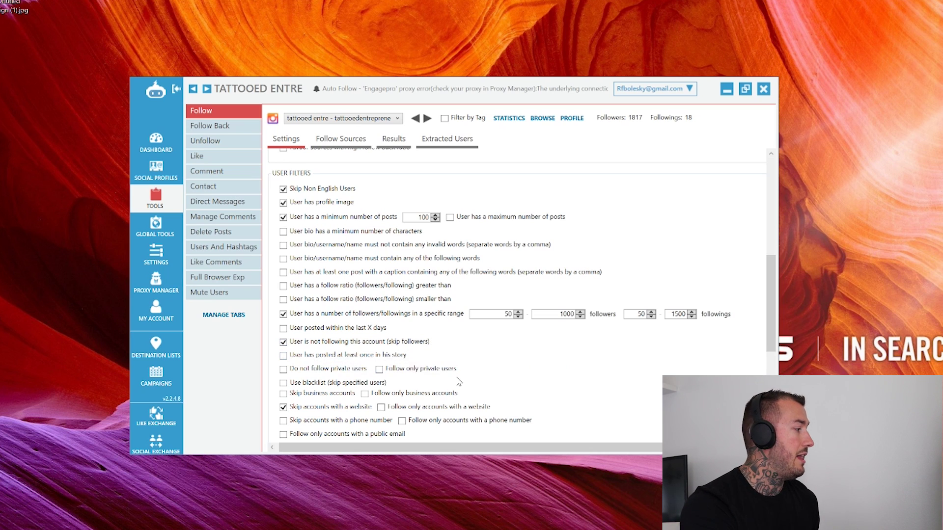
{"action": "scroll", "coordinate": [457, 386], "scroll_direction": "down", "scroll_amount": 1}
{"action": "scroll", "coordinate": [503, 381], "scroll_direction": "down", "scroll_amount": 1}
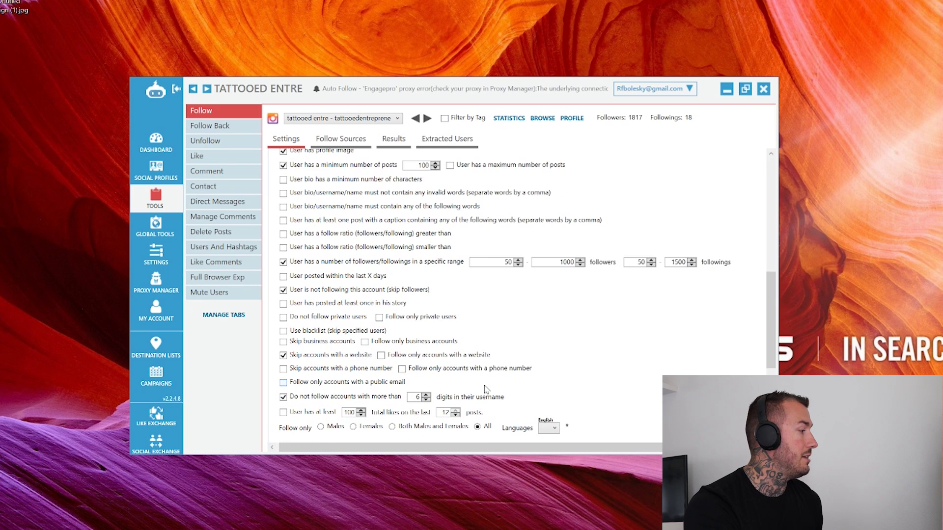
{"action": "left_click", "coordinate": [284, 342]}
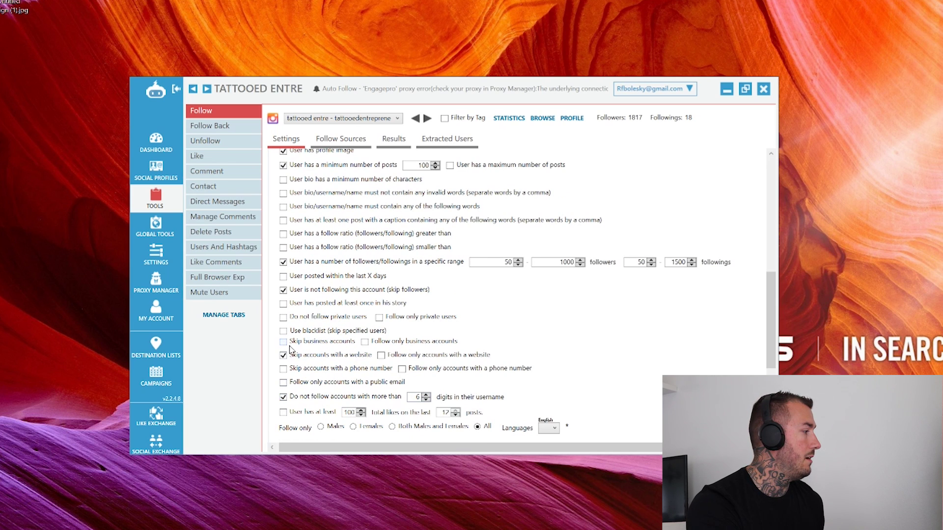
{"action": "scroll", "coordinate": [545, 358], "scroll_direction": "down", "scroll_amount": 1}
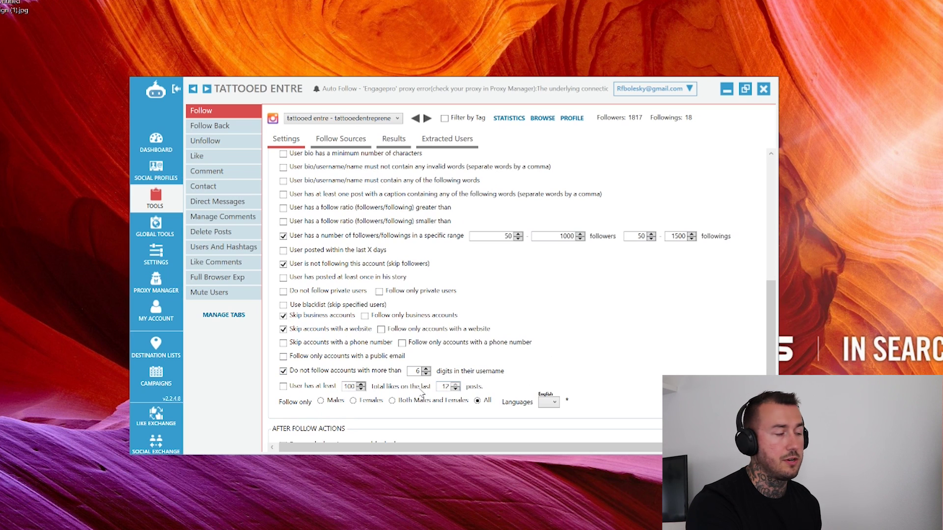
{"action": "scroll", "coordinate": [379, 409], "scroll_direction": "down", "scroll_amount": 1}
{"action": "scroll", "coordinate": [378, 410], "scroll_direction": "down", "scroll_amount": 3}
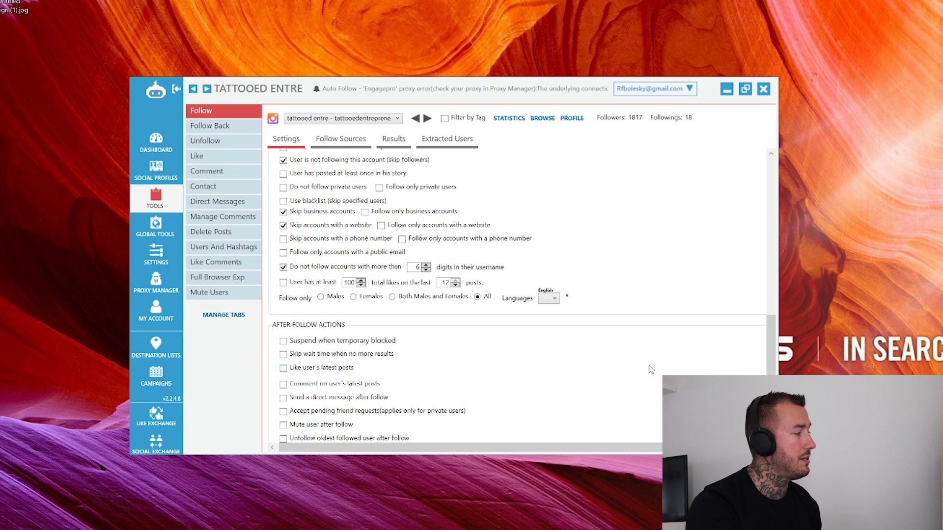
{"action": "scroll", "coordinate": [771, 344], "scroll_direction": "down", "scroll_amount": 3}
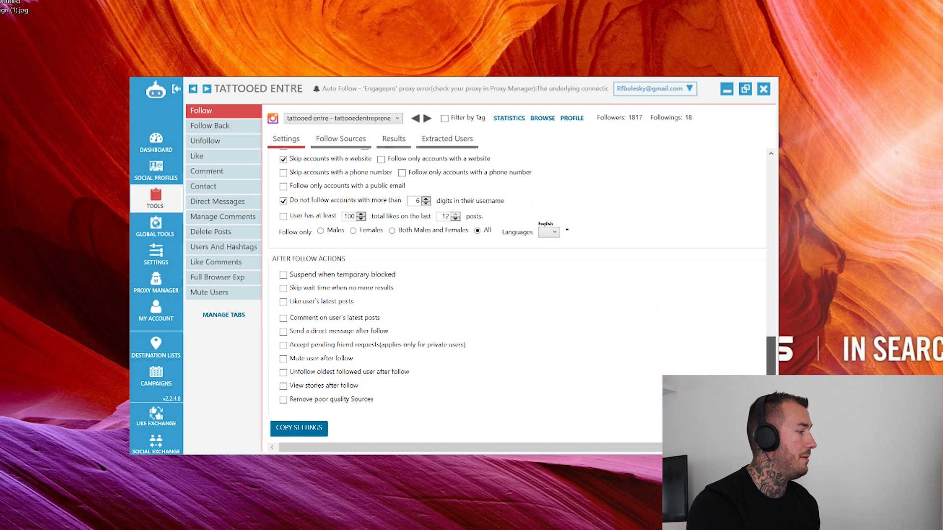
{"action": "left_click_drag", "start_coordinate": [771, 354], "coordinate": [771, 207]}
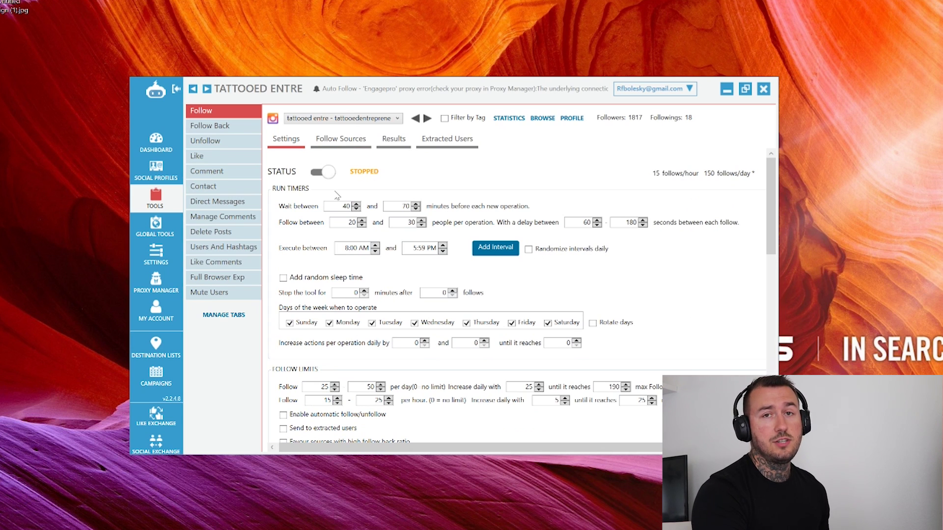
- Open the Unfollow tool's settings and review its run timers, unfollow limits, automatic follow/unfollow options and user filters
{"action": "left_click", "coordinate": [205, 141]}
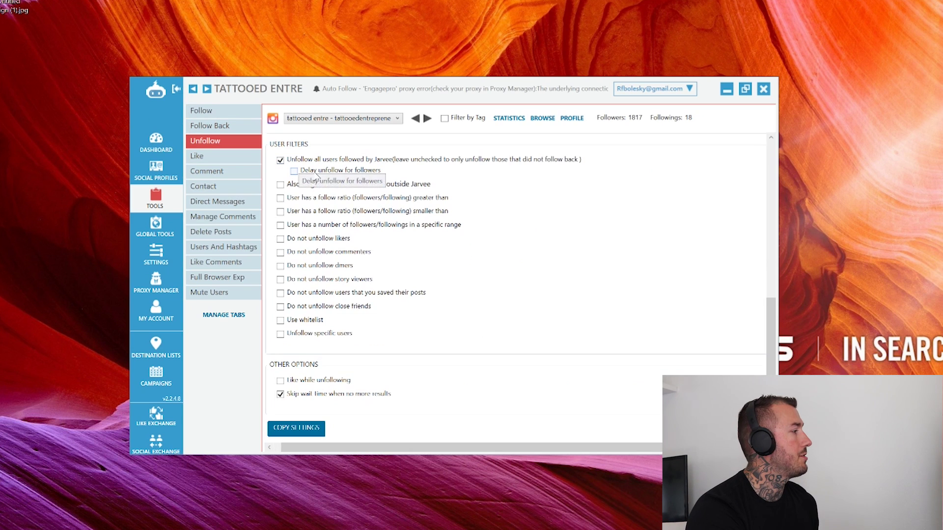
{"action": "scroll", "coordinate": [407, 195], "scroll_direction": "up", "scroll_amount": 10}
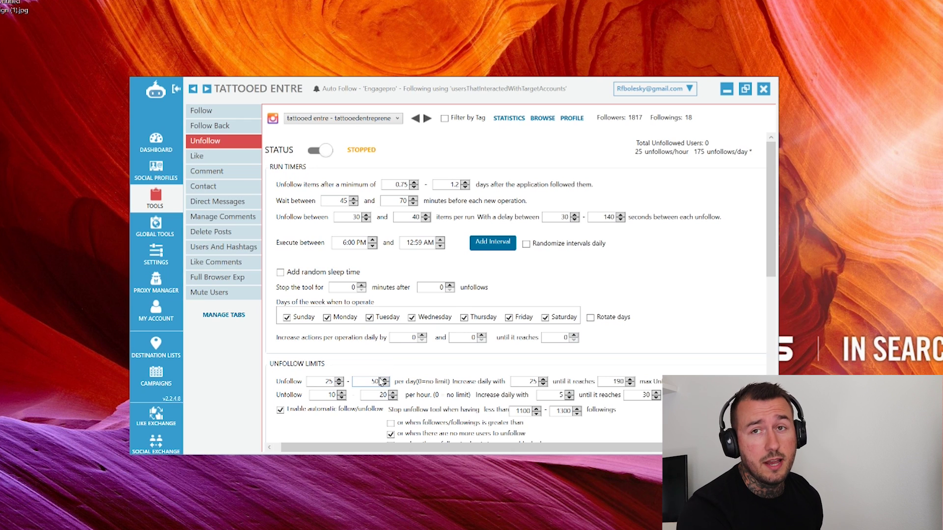
{"action": "left_click_drag", "start_coordinate": [770, 276], "coordinate": [767, 321]}
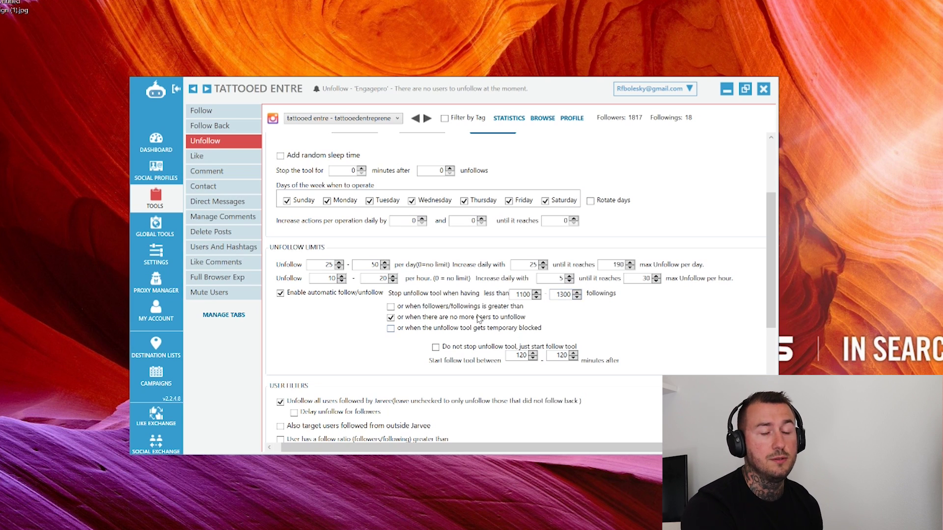
{"action": "mouse_move", "coordinate": [408, 320]}
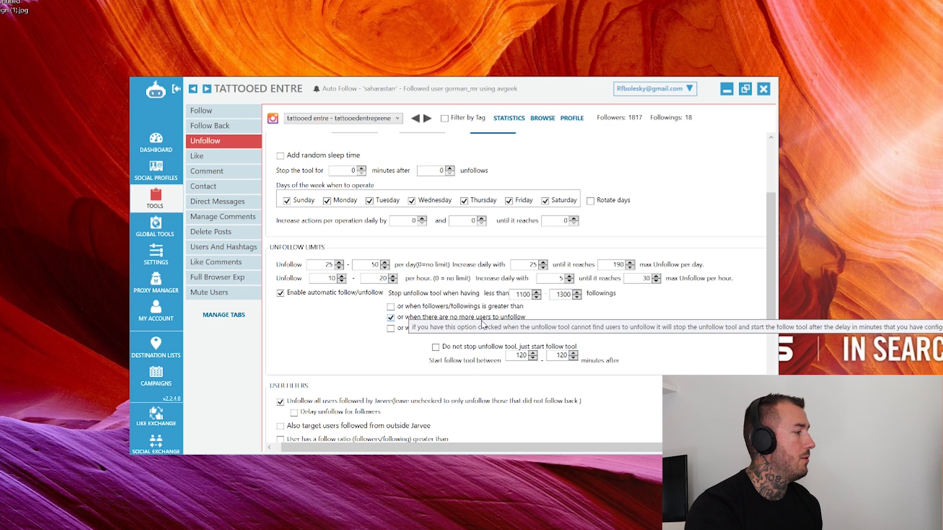
{"action": "left_click_drag", "start_coordinate": [772, 261], "coordinate": [755, 276]}
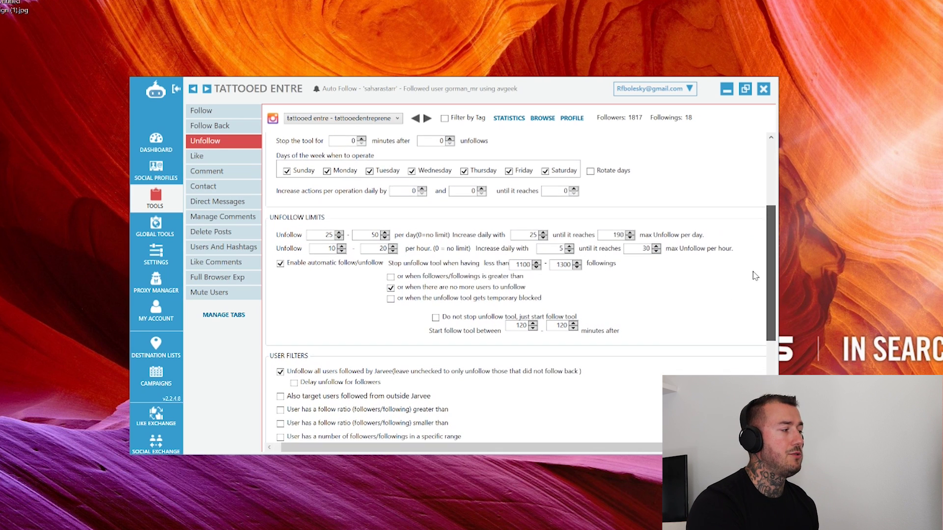
{"action": "scroll", "coordinate": [687, 295], "scroll_direction": "down", "scroll_amount": 4}
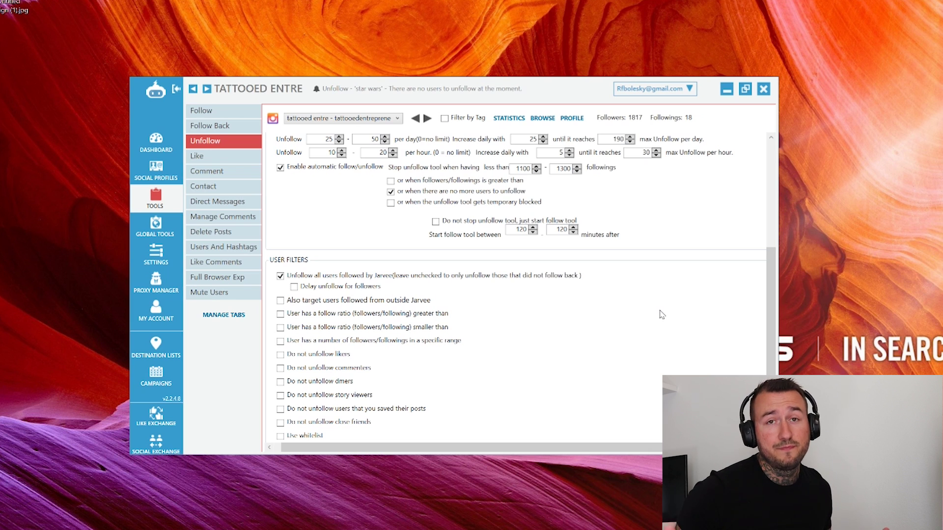
{"action": "left_click_drag", "start_coordinate": [769, 276], "coordinate": [769, 337]}
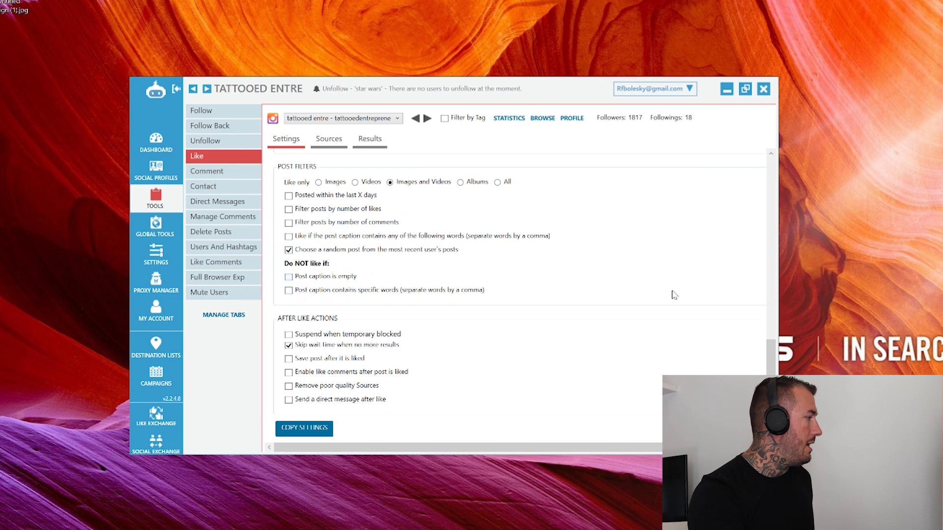
- Review the Like tool's run timers and its daily and hourly like limits
{"action": "left_click_drag", "start_coordinate": [770, 356], "coordinate": [770, 170]}
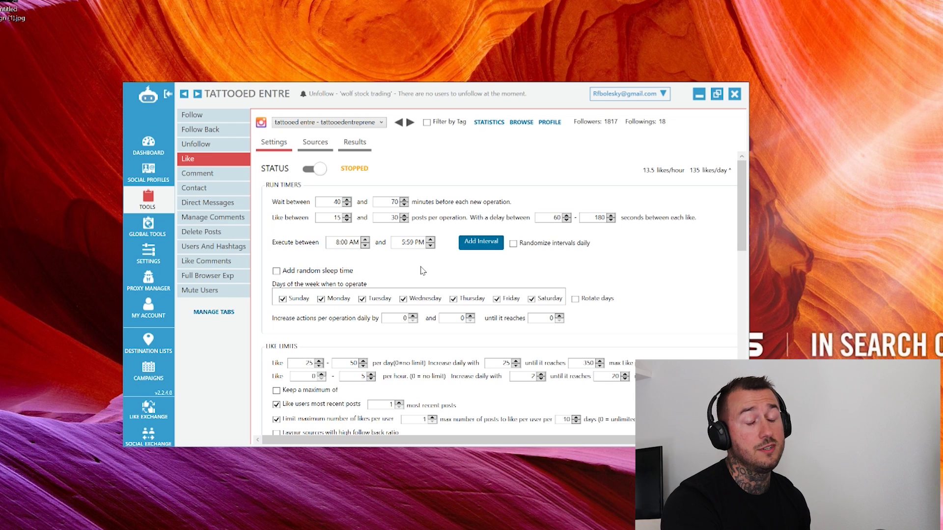
{"action": "double_click", "coordinate": [338, 298]}
{"action": "scroll", "coordinate": [349, 271], "scroll_direction": "down", "scroll_amount": 1}
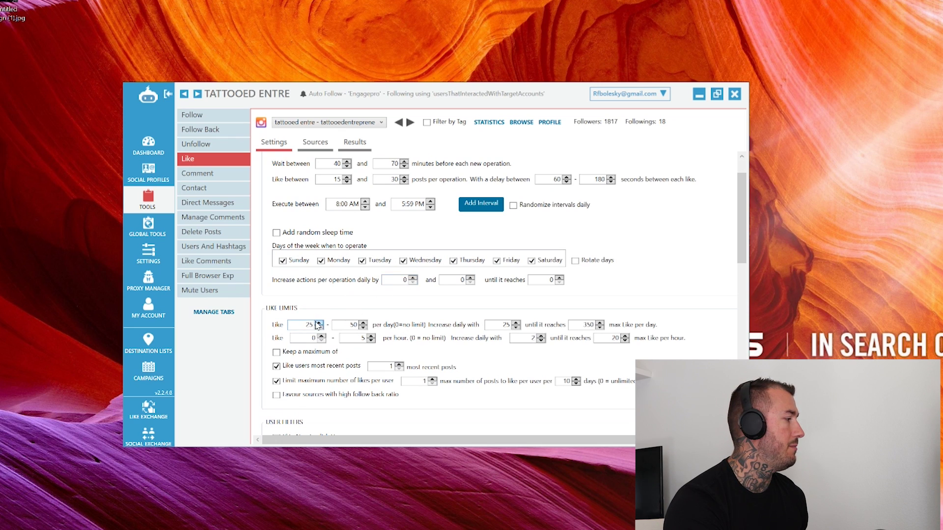
{"action": "left_click", "coordinate": [290, 327]}
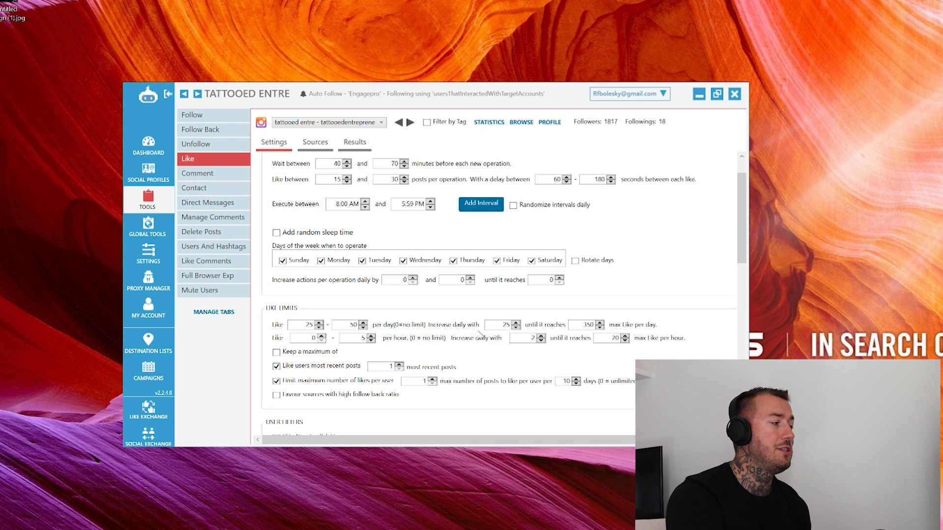
- Check the Like tool's run timers and like limits, and enable Skip business accounts in its user filters
{"action": "left_click_drag", "start_coordinate": [742, 256], "coordinate": [744, 213]}
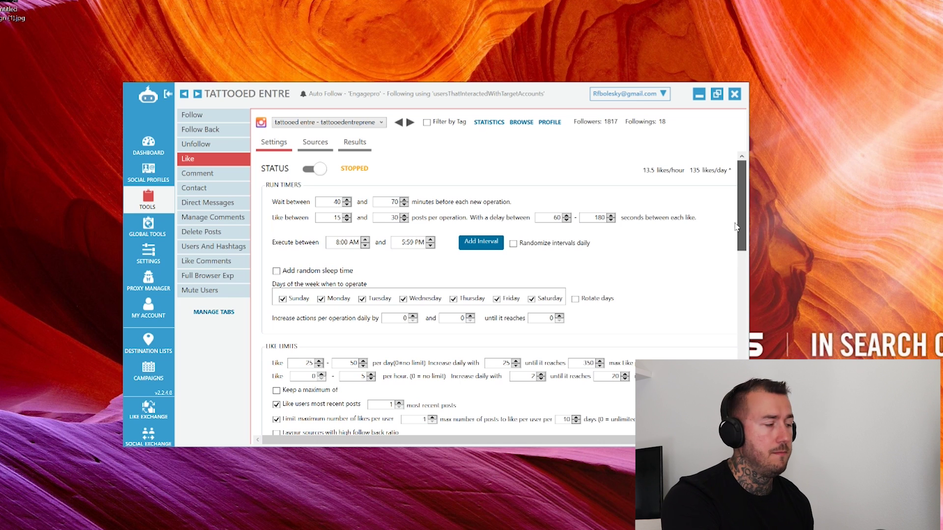
{"action": "scroll", "coordinate": [715, 276], "scroll_direction": "down", "scroll_amount": 3}
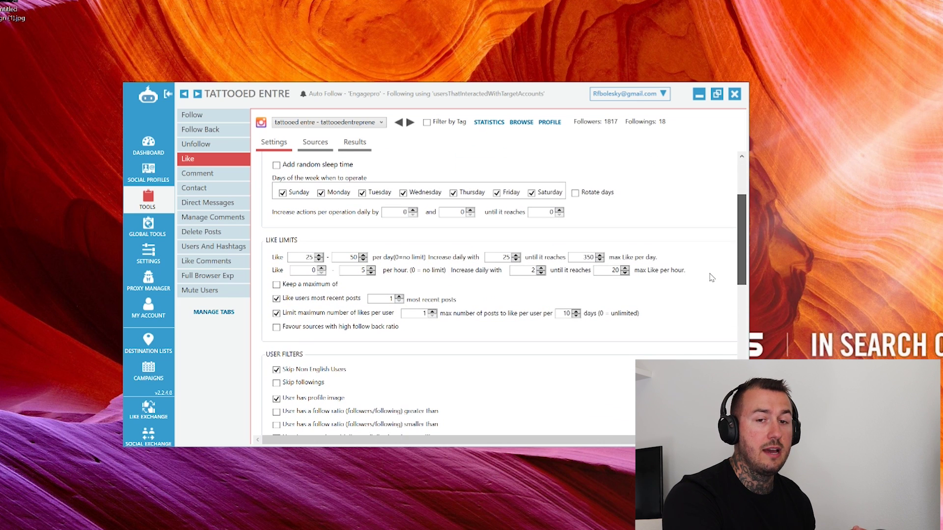
{"action": "scroll", "coordinate": [712, 277], "scroll_direction": "down", "scroll_amount": 1}
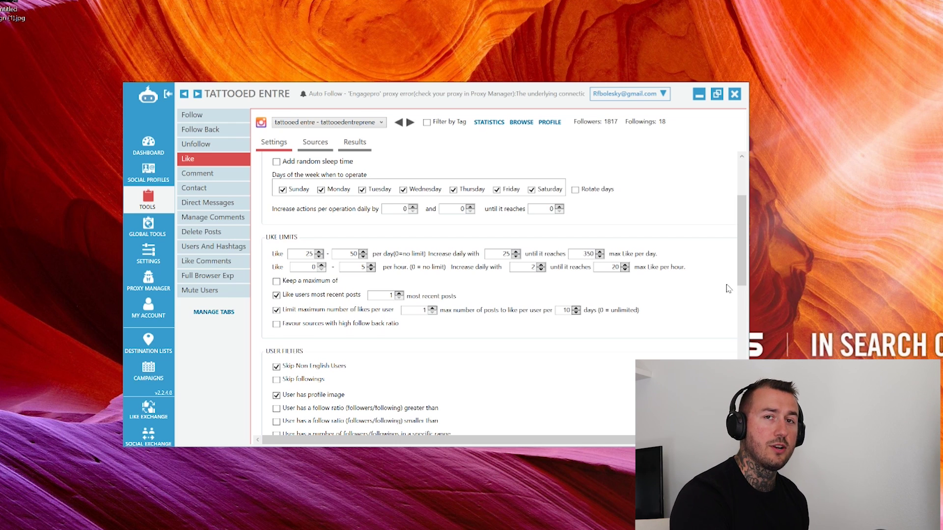
{"action": "scroll", "coordinate": [743, 272], "scroll_direction": "down", "scroll_amount": 2}
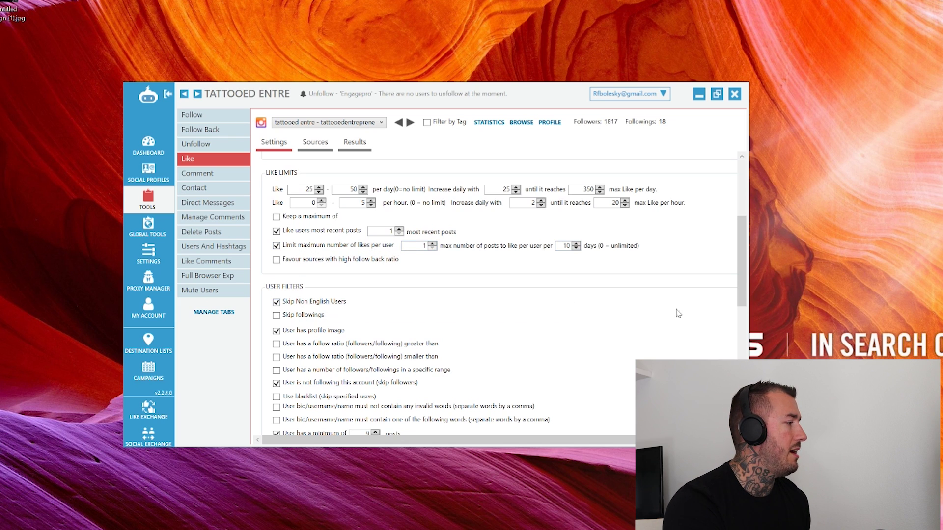
{"action": "scroll", "coordinate": [739, 283], "scroll_direction": "down", "scroll_amount": 3}
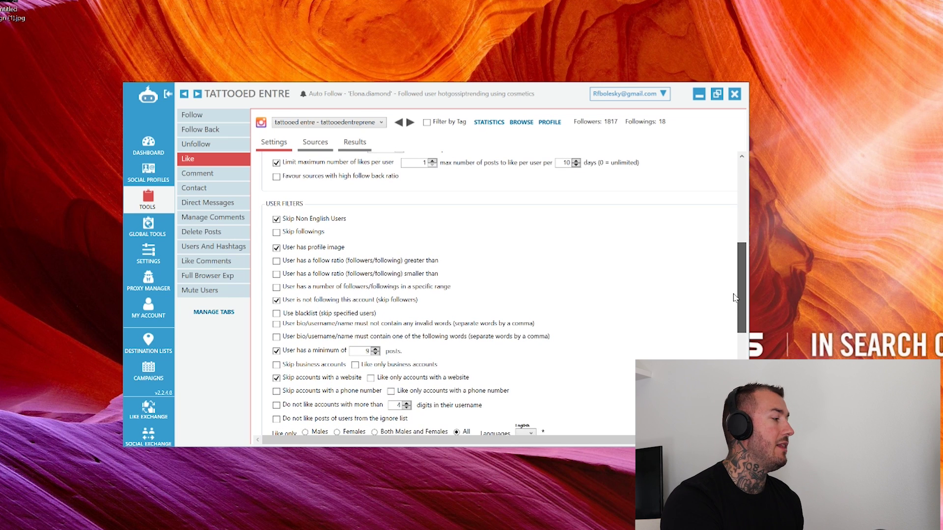
{"action": "scroll", "coordinate": [735, 297], "scroll_direction": "down", "scroll_amount": 2}
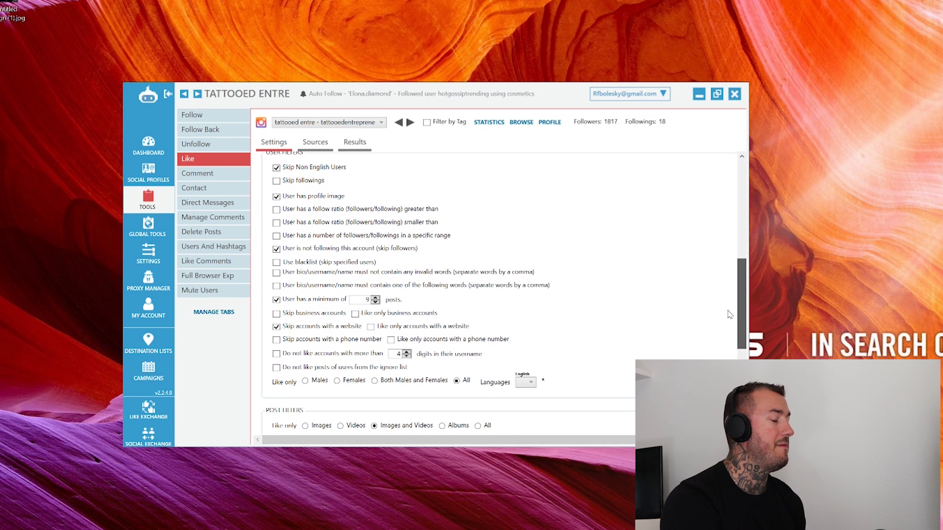
{"action": "scroll", "coordinate": [729, 318], "scroll_direction": "down", "scroll_amount": 1}
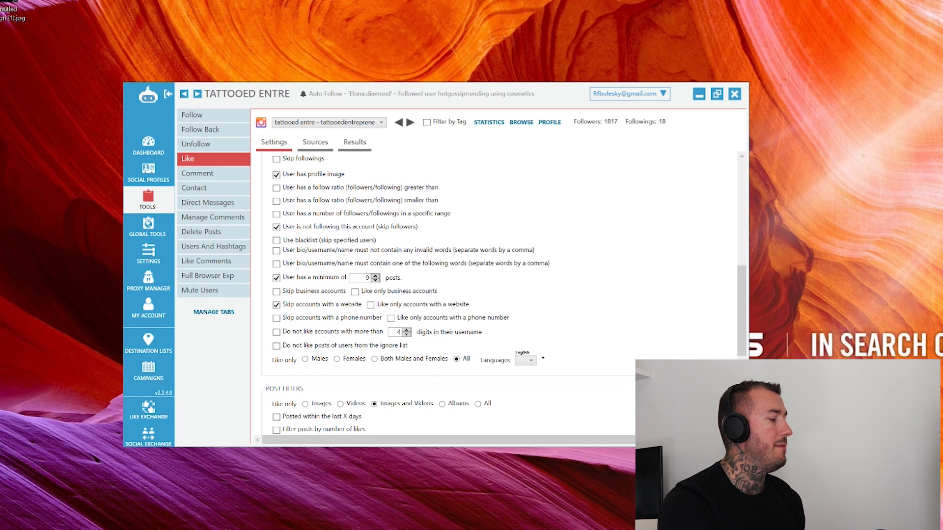
{"action": "left_click", "coordinate": [277, 293]}
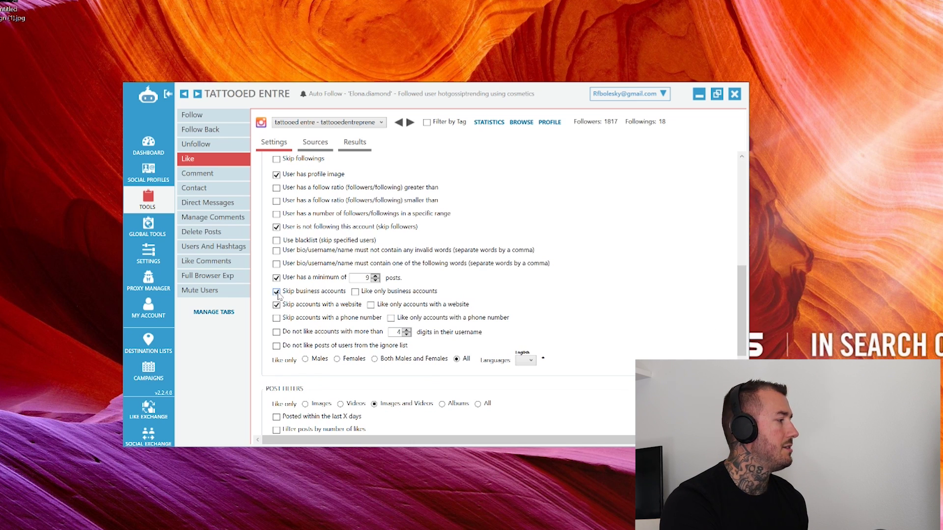
- Review the Like tool's post filters and after-like actions
{"action": "scroll", "coordinate": [742, 289], "scroll_direction": "down", "scroll_amount": 3}
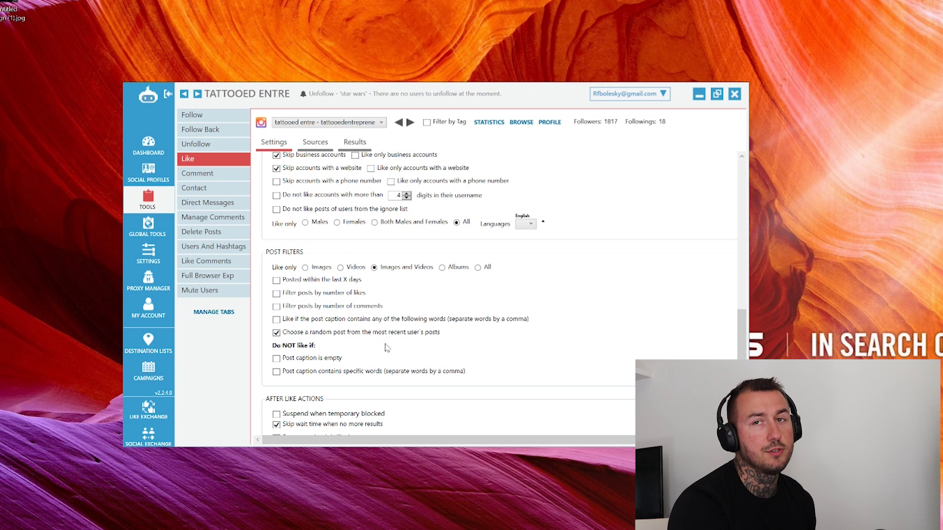
{"action": "scroll", "coordinate": [382, 388], "scroll_direction": "down", "scroll_amount": 1}
{"action": "scroll", "coordinate": [380, 403], "scroll_direction": "down", "scroll_amount": 1}
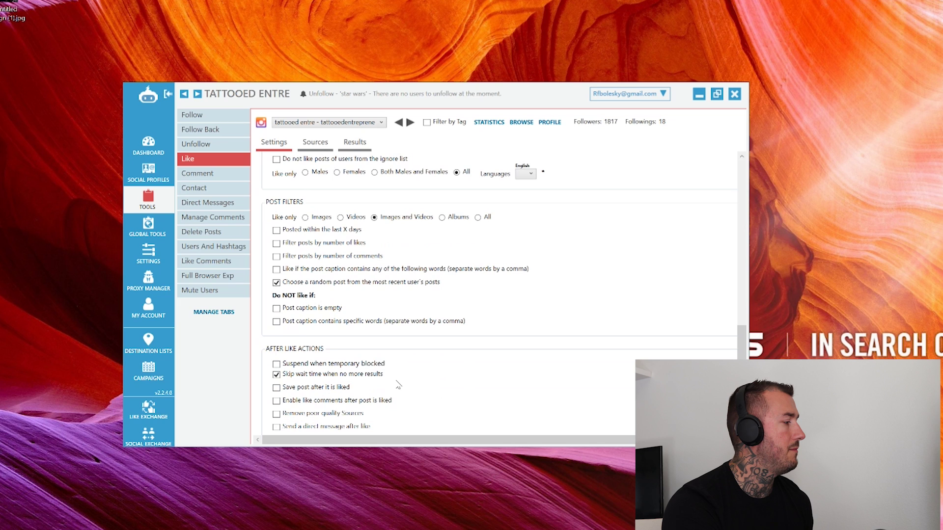
{"action": "scroll", "coordinate": [415, 334], "scroll_direction": "up", "scroll_amount": 1}
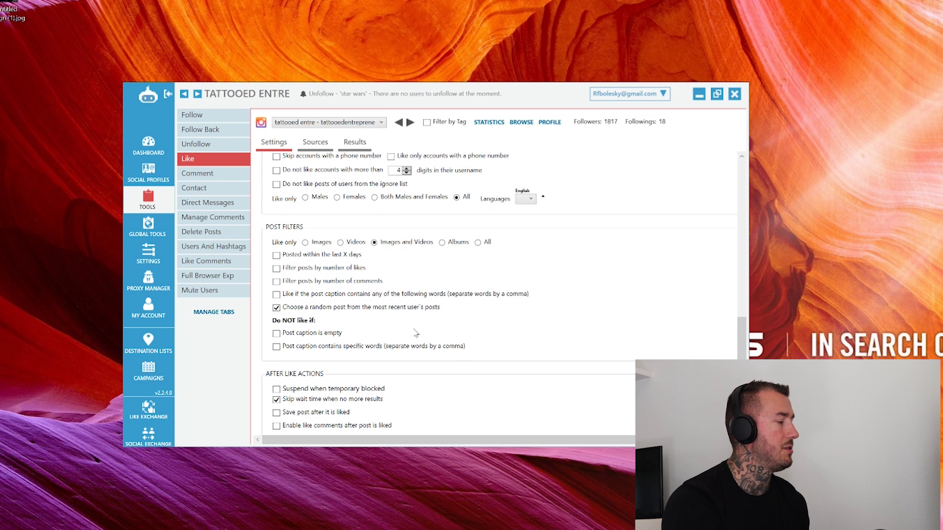